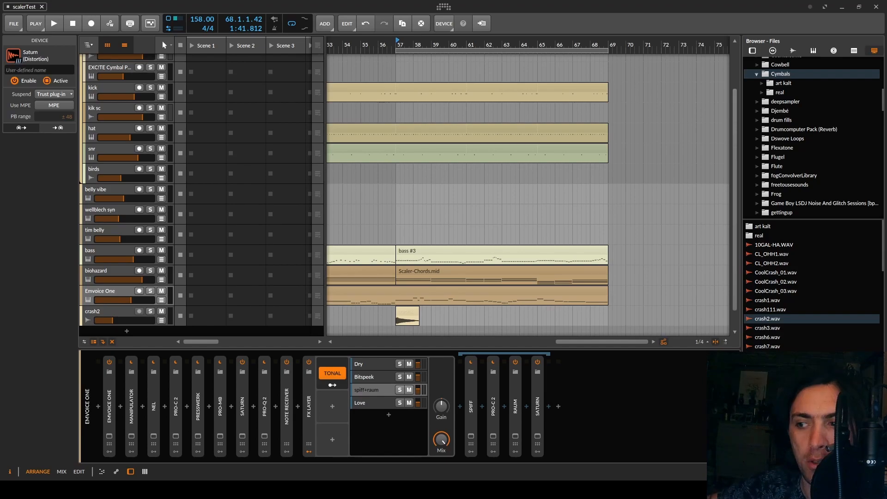
Play the arrangement from bar 57 to hear the Emvoice One vocal in the full mix, and stop near bar 68
click(397, 45)
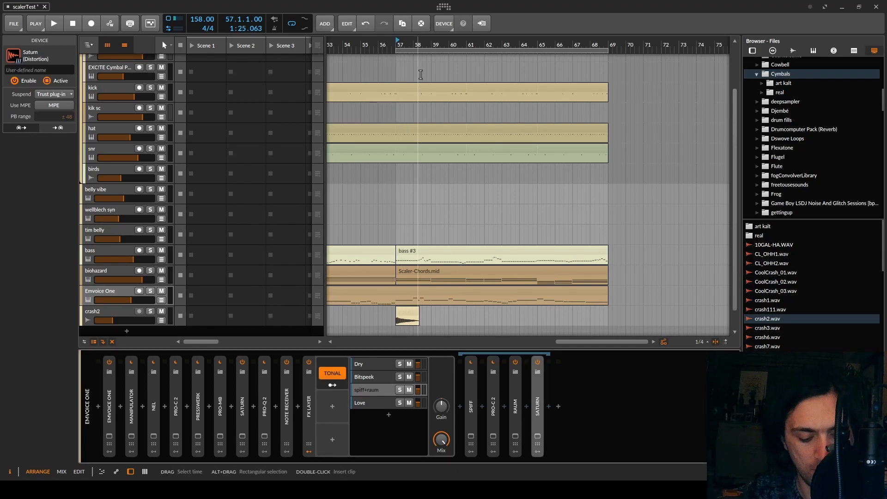
key(space)
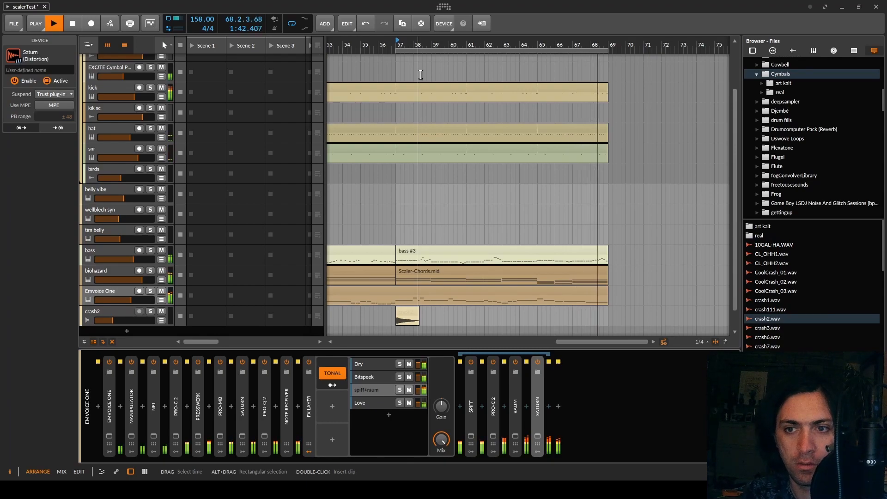
key(space)
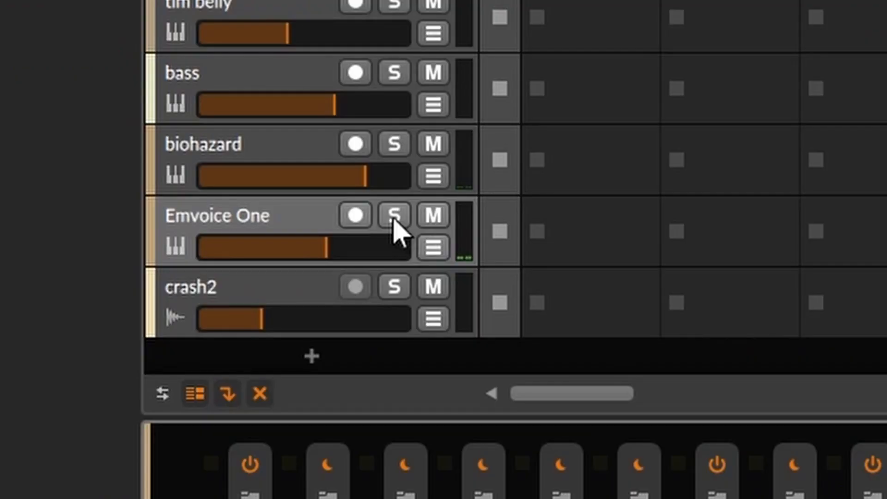
Solo the Emvoice One track and compare the spiff+raum layer during playback with the TONAL modulator switched on and off
click(393, 228)
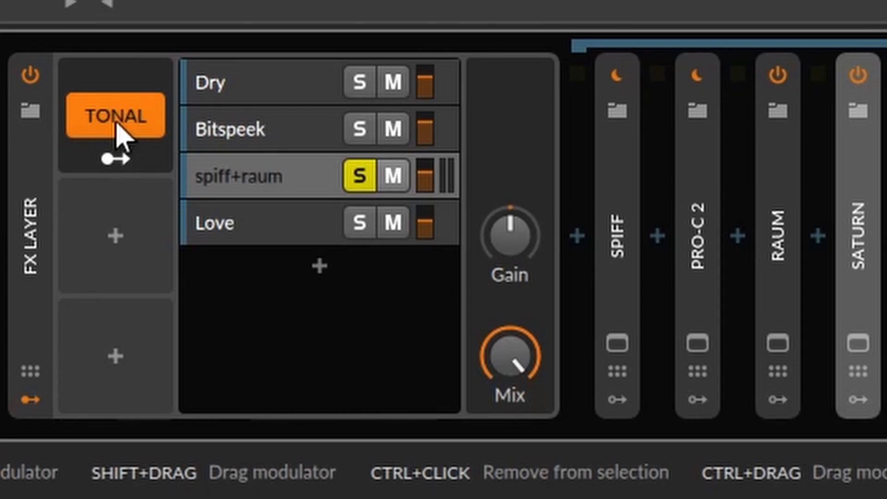
key(space)
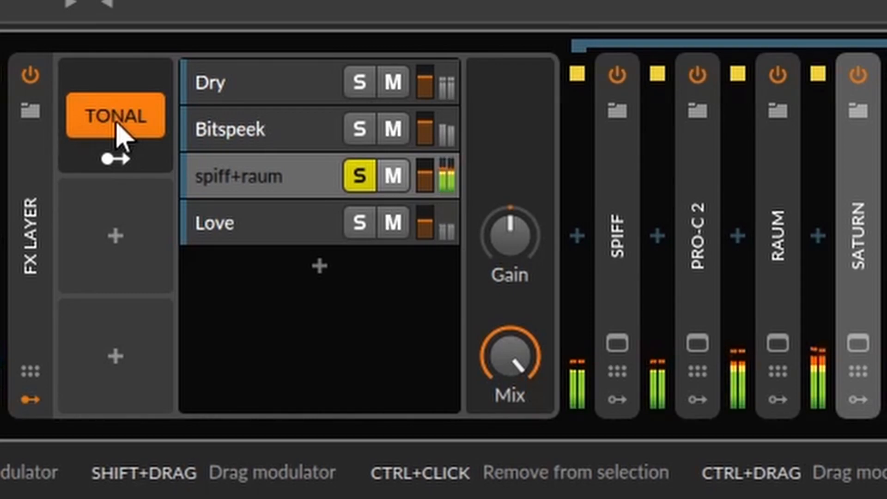
click(117, 124)
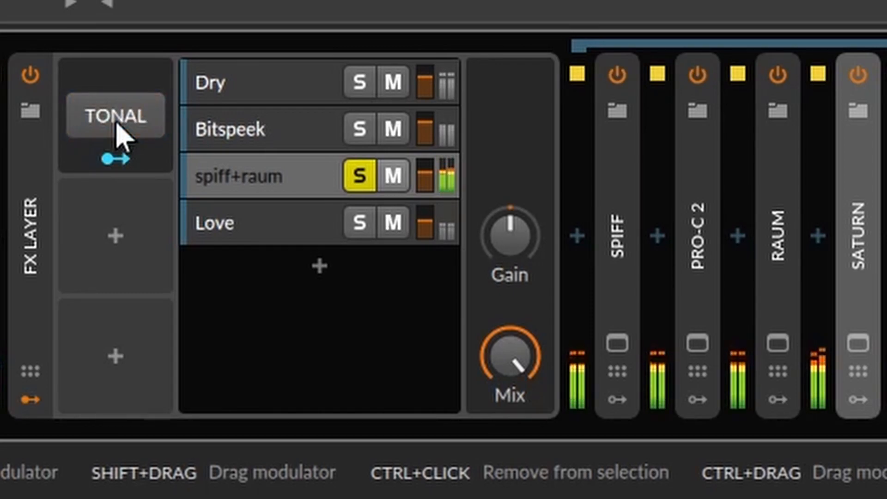
click(116, 124)
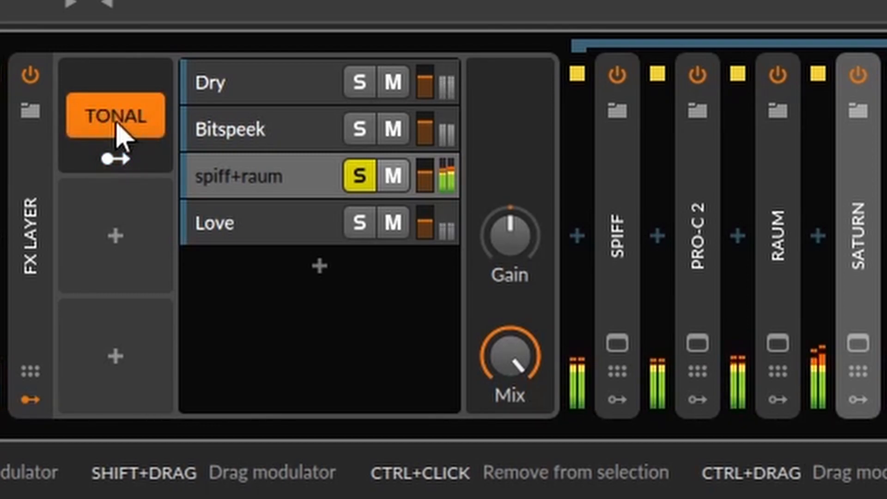
click(116, 124)
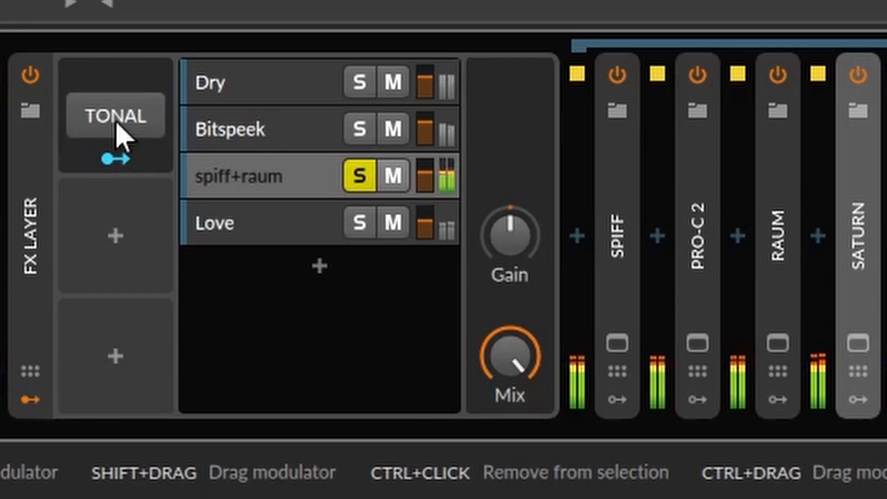
click(117, 124)
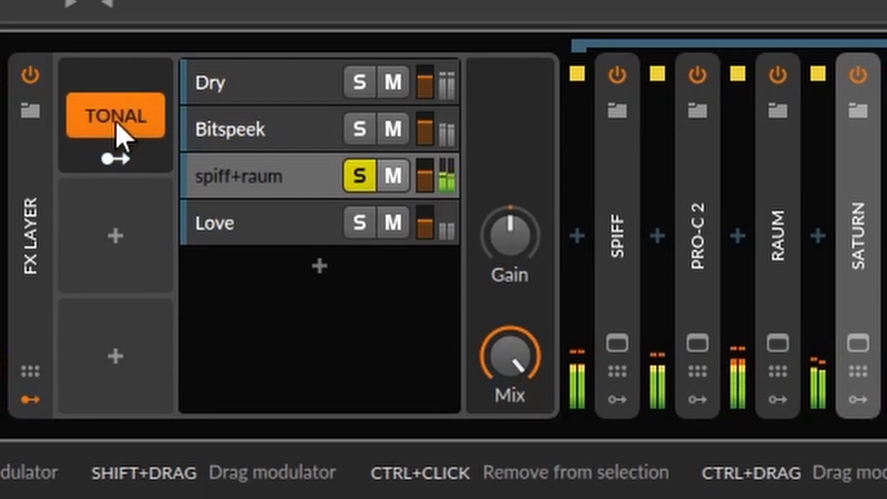
click(117, 124)
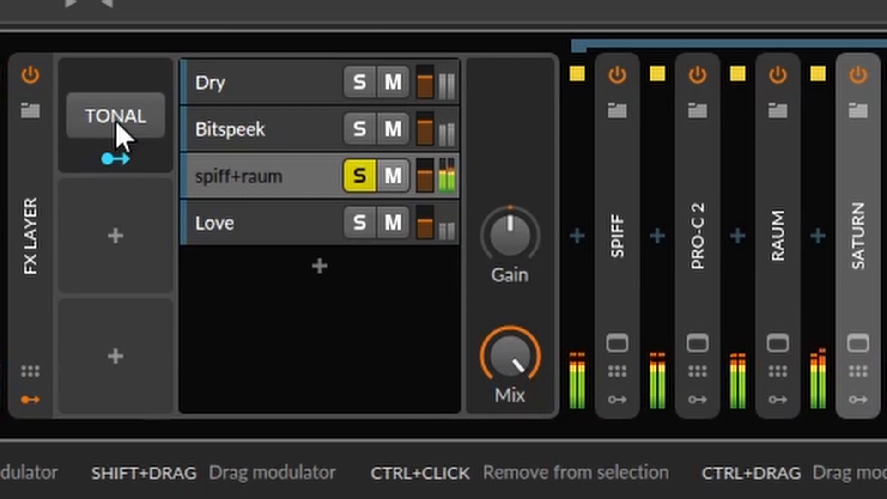
click(119, 134)
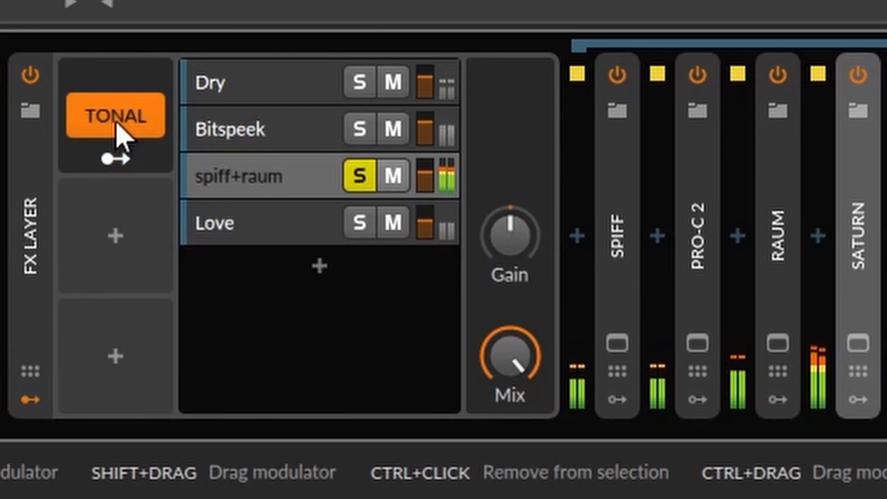
click(119, 134)
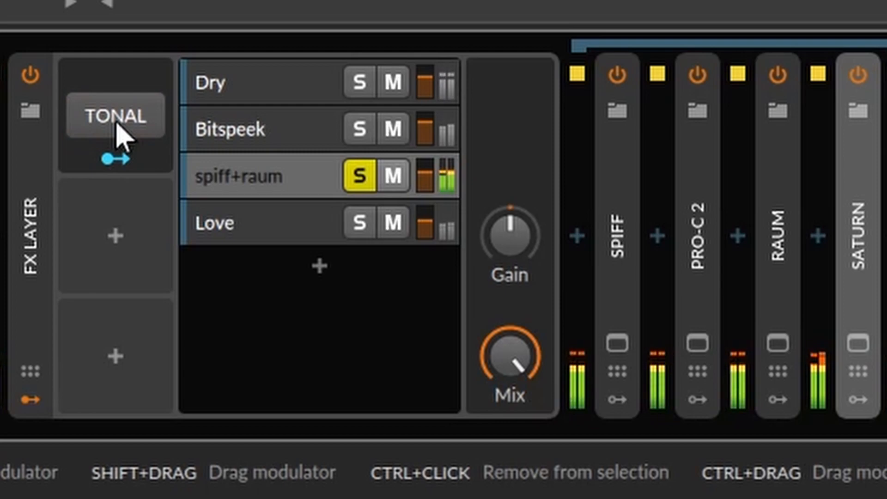
click(119, 134)
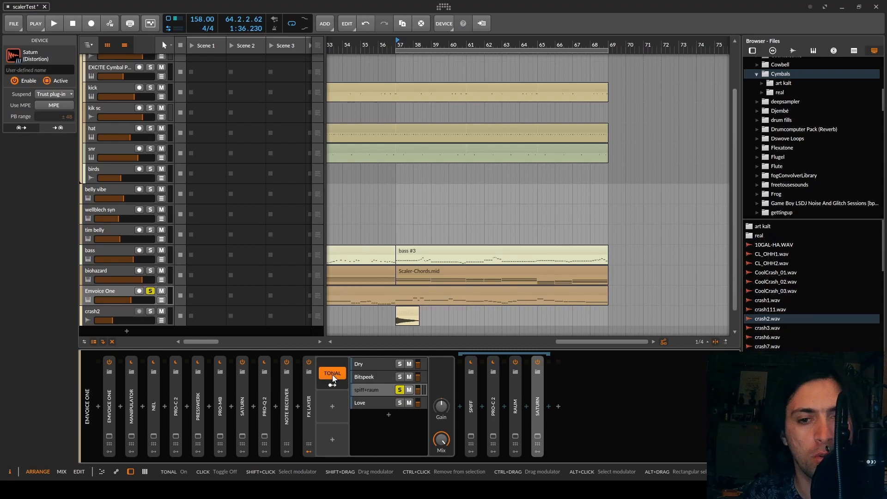
Expand Spiff and Pro-C 2 in the spiff+raum layer, and deactivate the Saturn, Raum and Pro-C 2 plug-ins
double_click(470, 386)
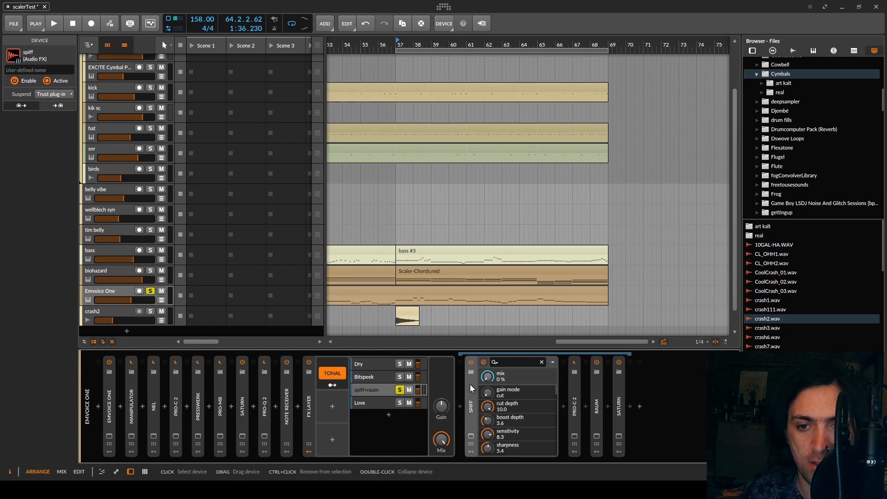
double_click(575, 401)
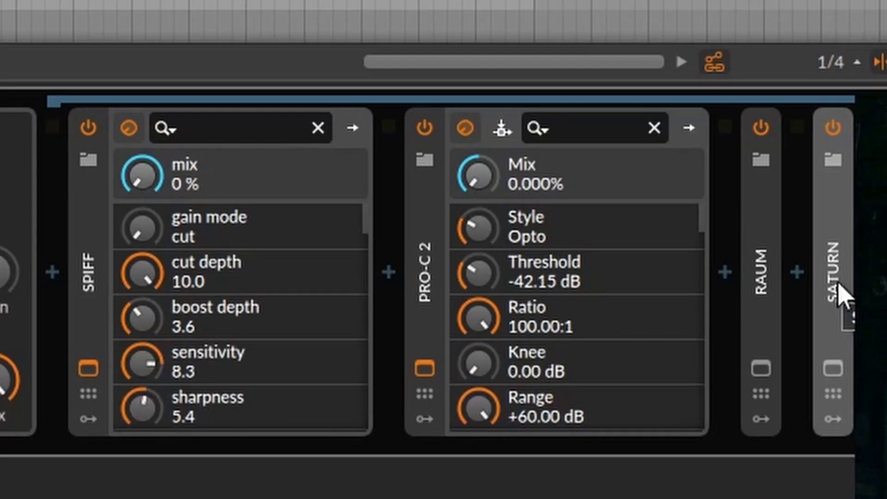
key(alt+a)
click(777, 294)
key(alt+a)
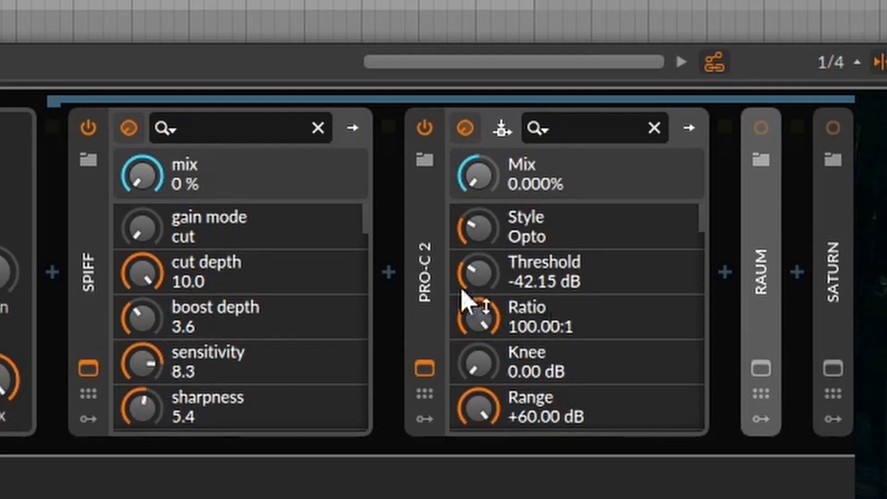
click(423, 284)
key(alt+a)
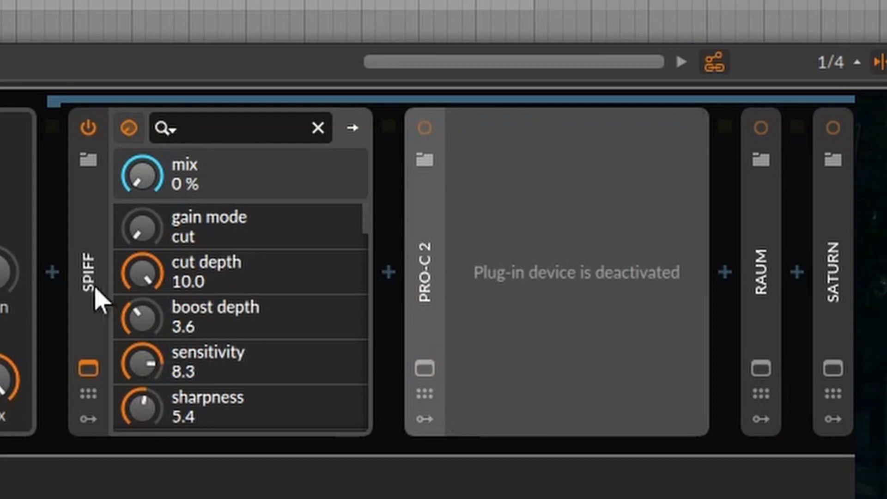
Open the Spiff plug-in window and enable delta, auditioning the vocal before and after the change
click(98, 324)
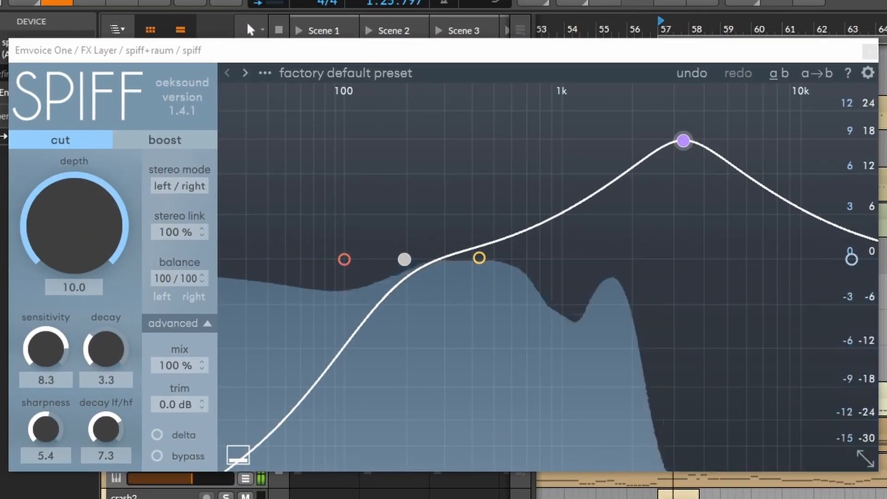
key(space)
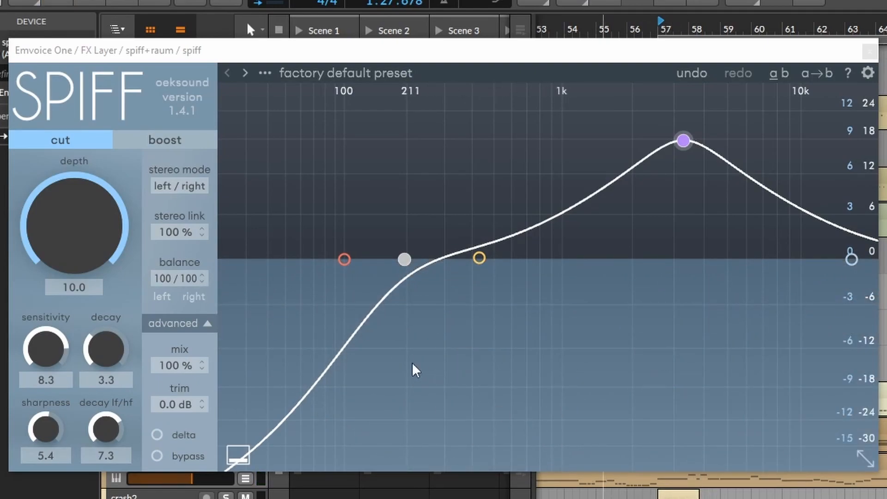
click(157, 435)
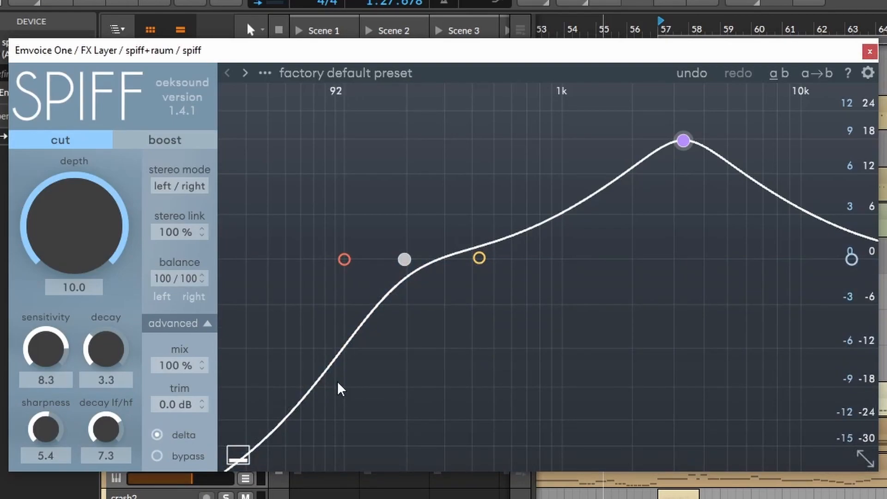
key(space)
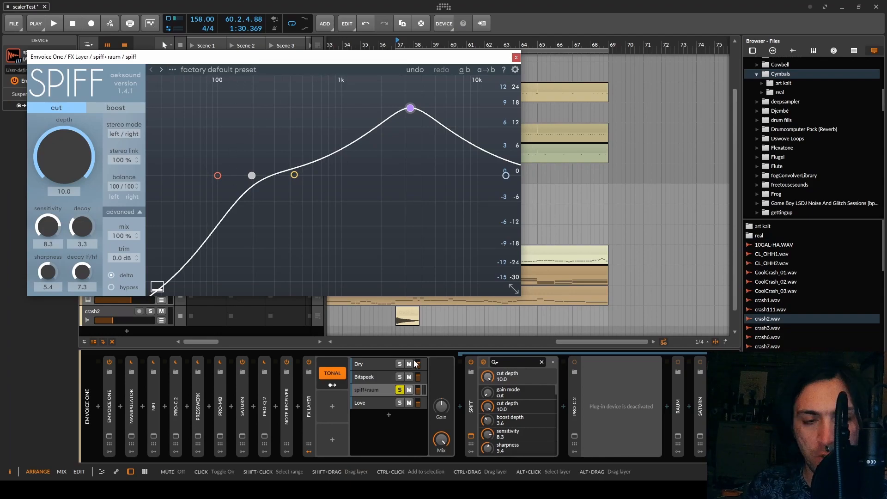
Deactivate Spiff and reactivate Pro-C 2 in the spiff+raum layer
click(469, 409)
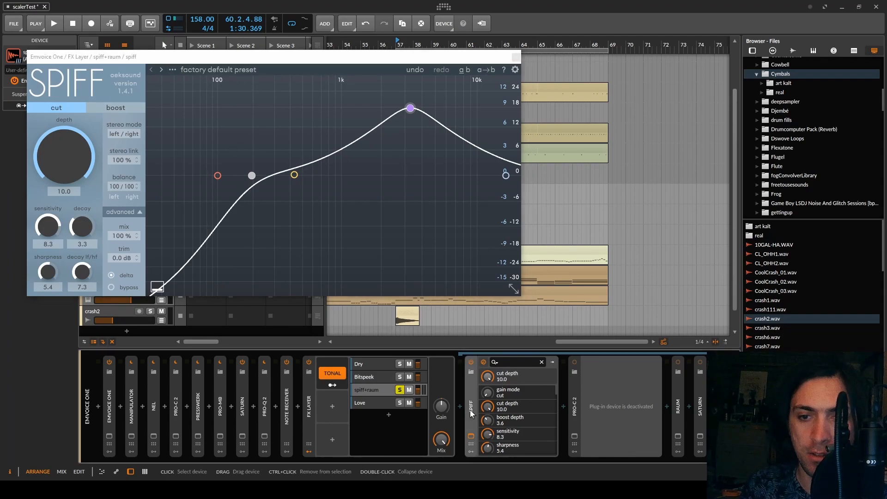
key(alt+a)
click(573, 415)
key(alt+a)
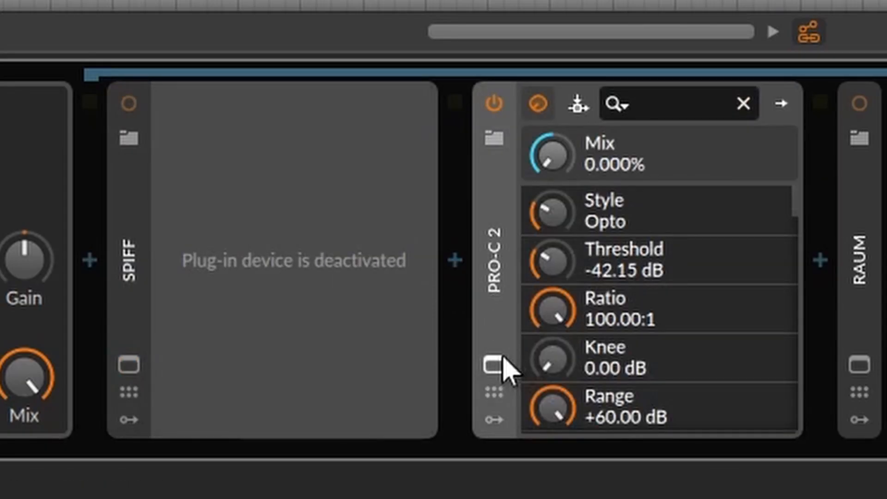
Open the Pro-C 2 window, examine its side-chain filter, threshold, ratio, attack and lookahead settings, and audition the compressor on the vocal
click(499, 364)
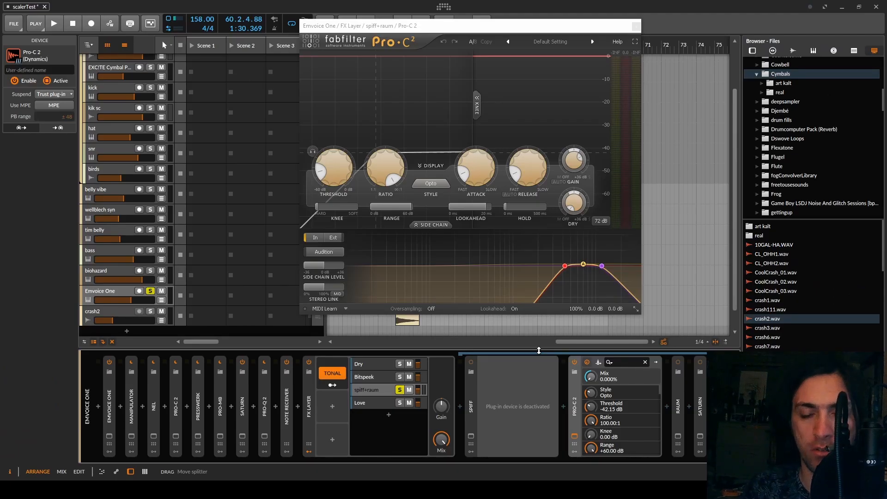
mouse_move(561, 267)
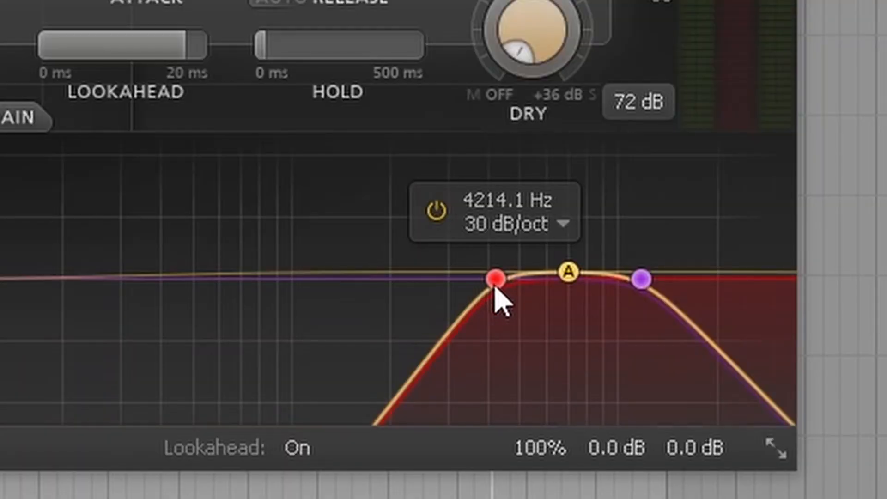
mouse_move(622, 277)
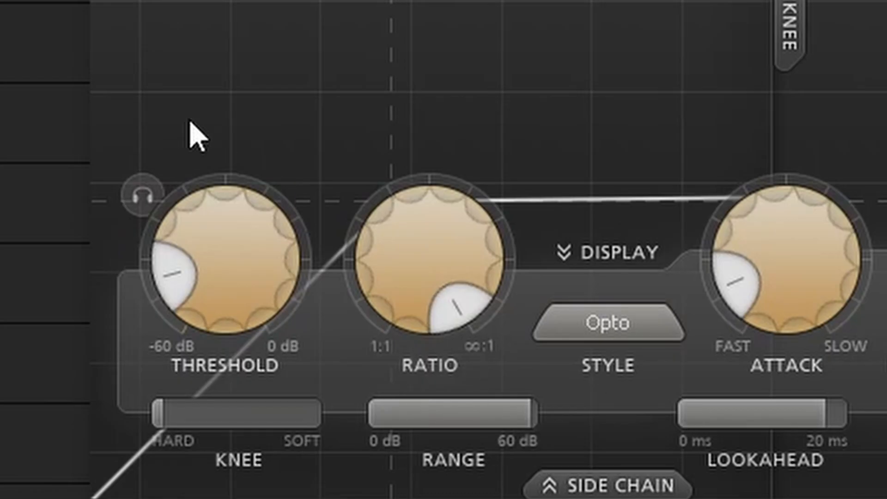
mouse_move(263, 247)
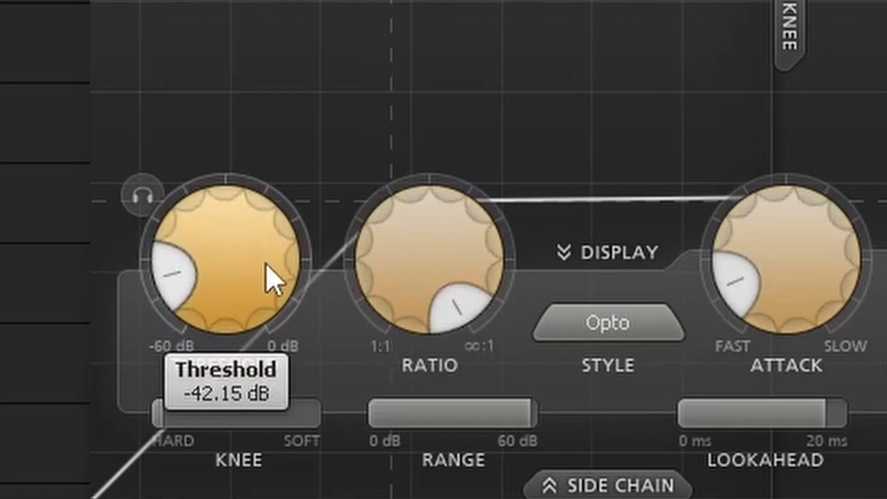
mouse_move(432, 251)
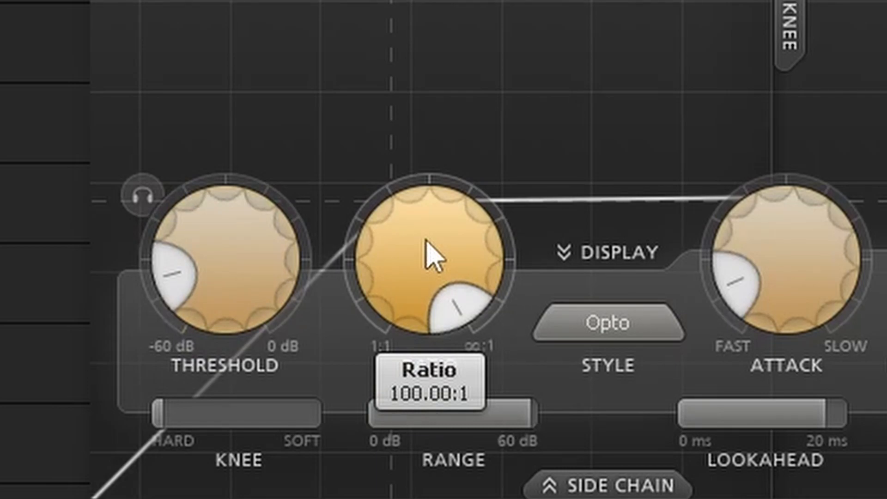
mouse_move(799, 307)
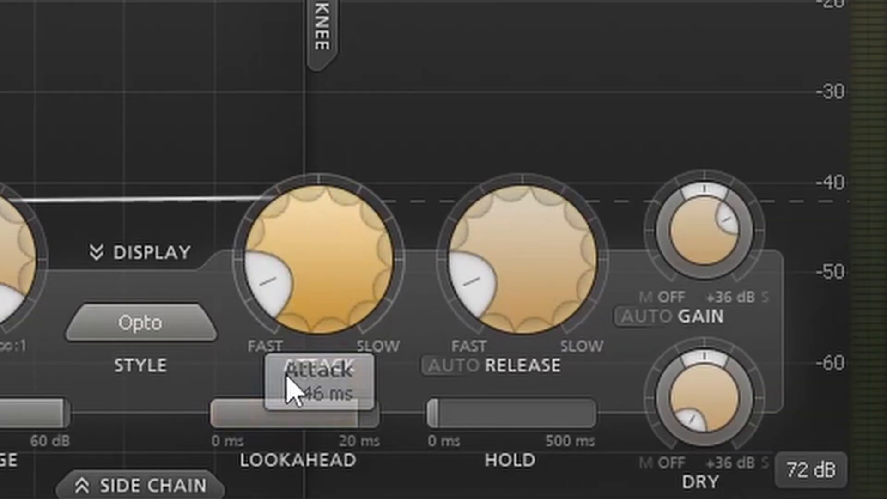
mouse_move(317, 431)
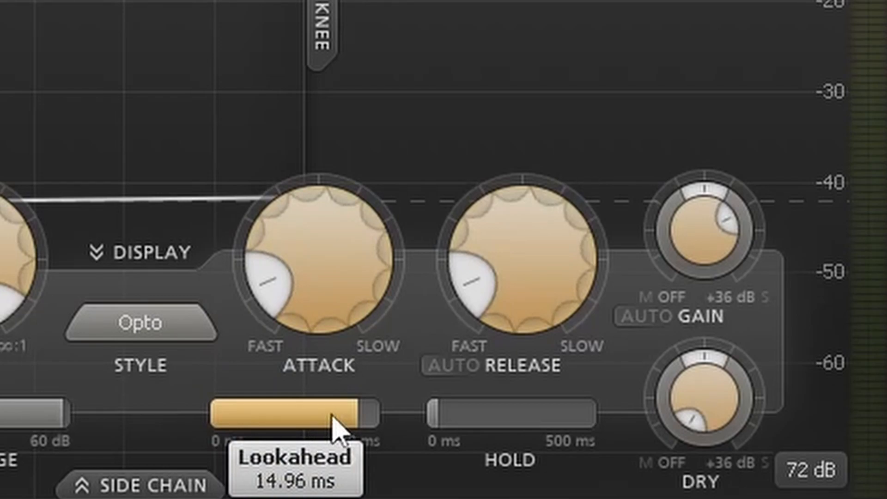
mouse_move(554, 271)
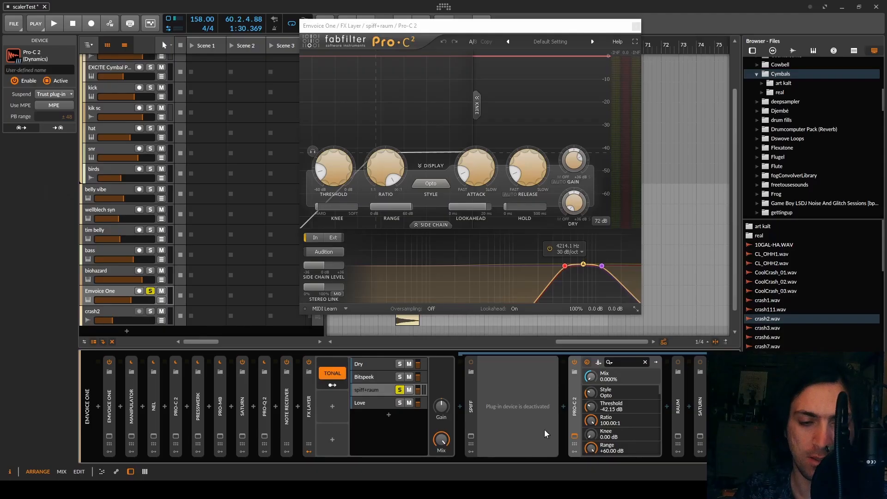
key(space)
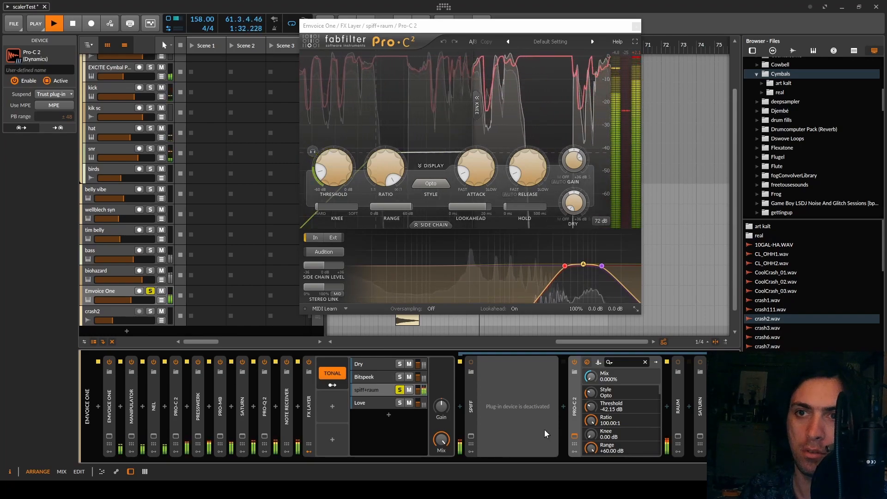
key(space)
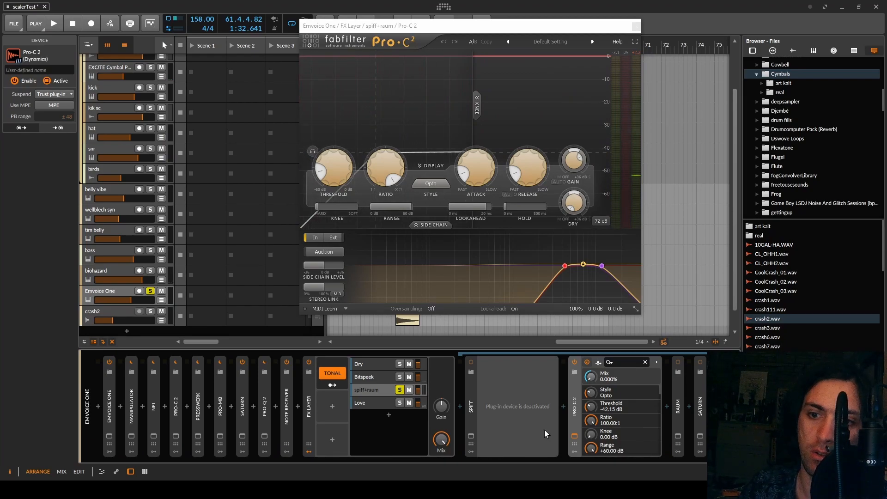
Reactivate the Spiff plug-in ahead of Pro-C 2
click(544, 428)
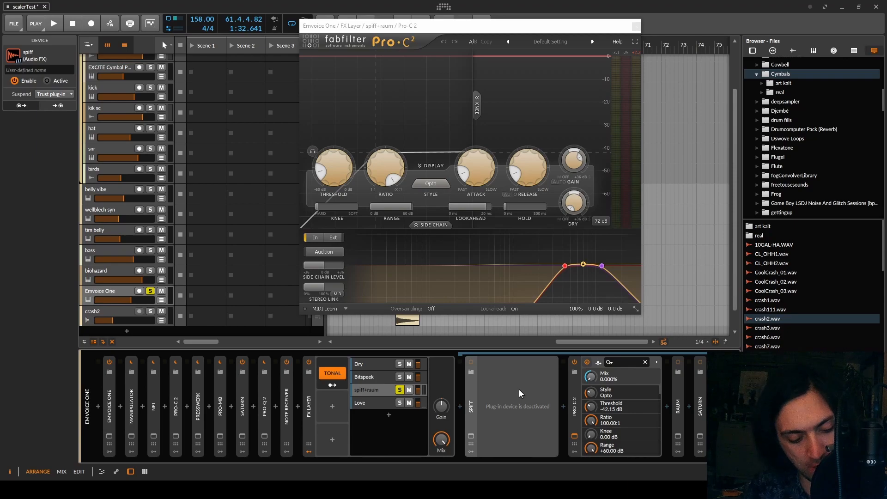
key(alt+a)
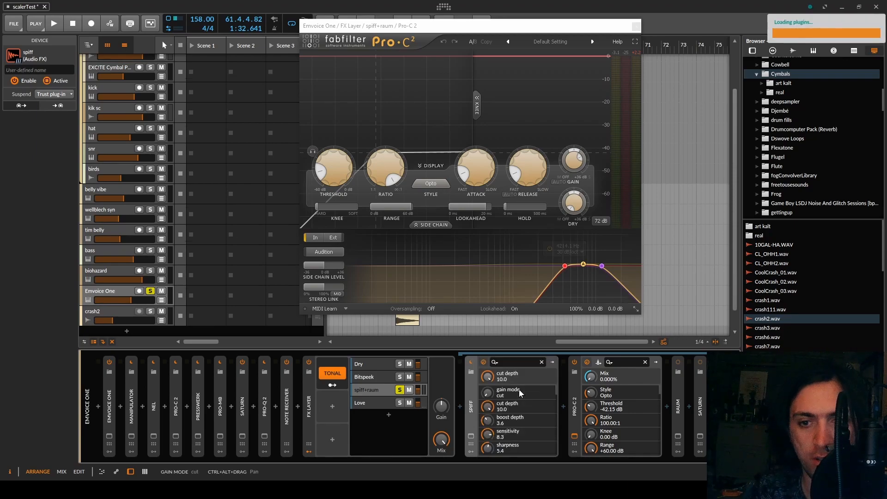
Move the Pro-C 2 window beside the Spiff window and audition both plug-ins together on the vocal
drag(434, 29, 531, 41)
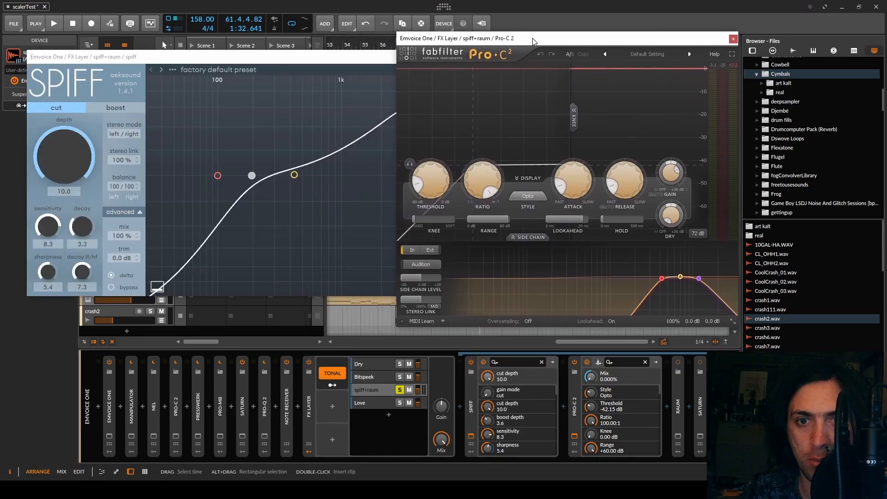
key(space)
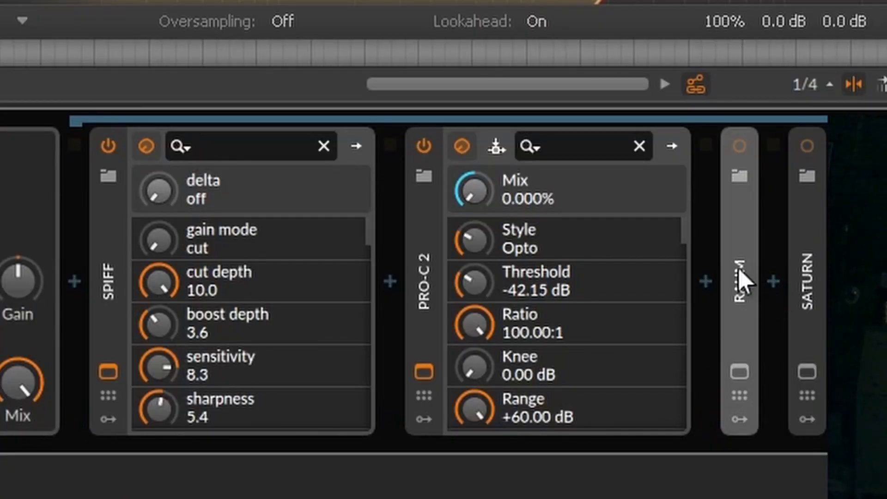
Activate Raum after Pro-C 2, move its window clear of the compressor display and audition the vocal through the reverb
click(739, 146)
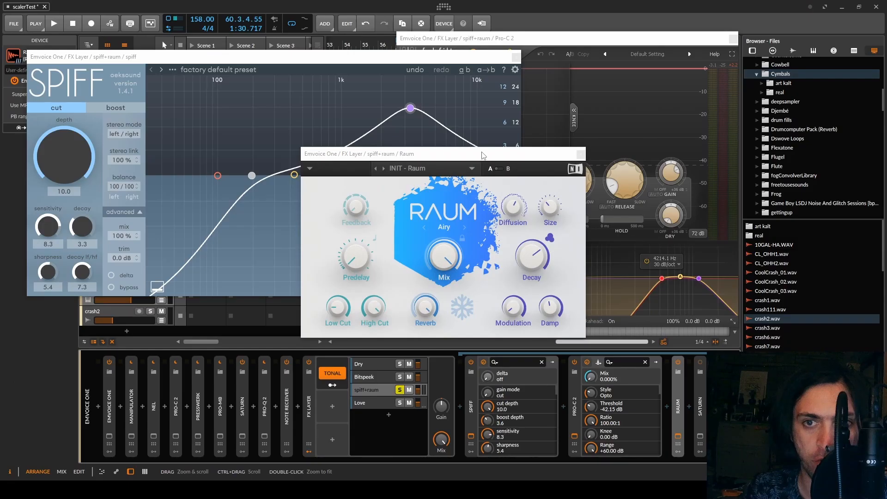
drag(474, 151, 408, 100)
key(space)
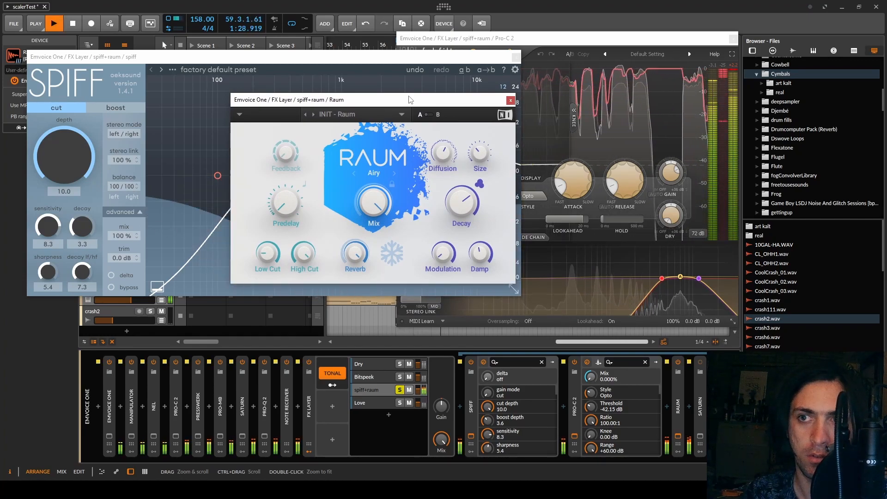
key(space)
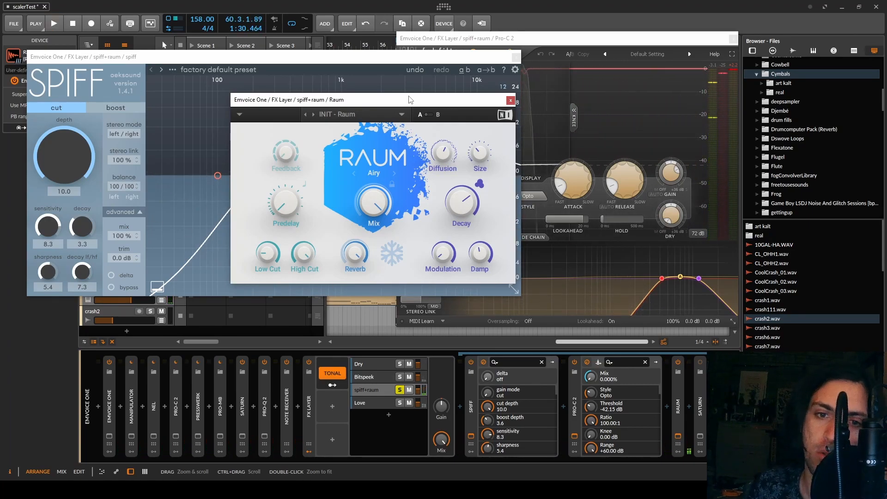
Examine Raum's High Cut, Damp and Size settings and the density option beside Decay
mouse_move(309, 255)
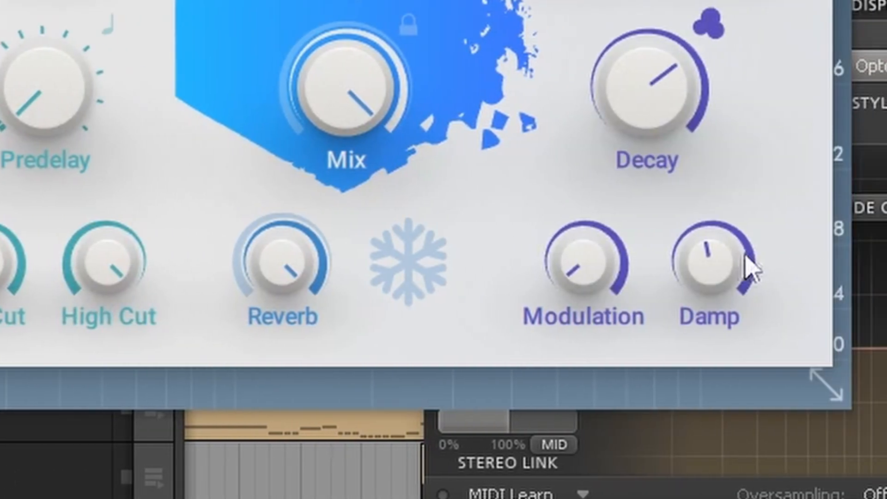
mouse_move(625, 271)
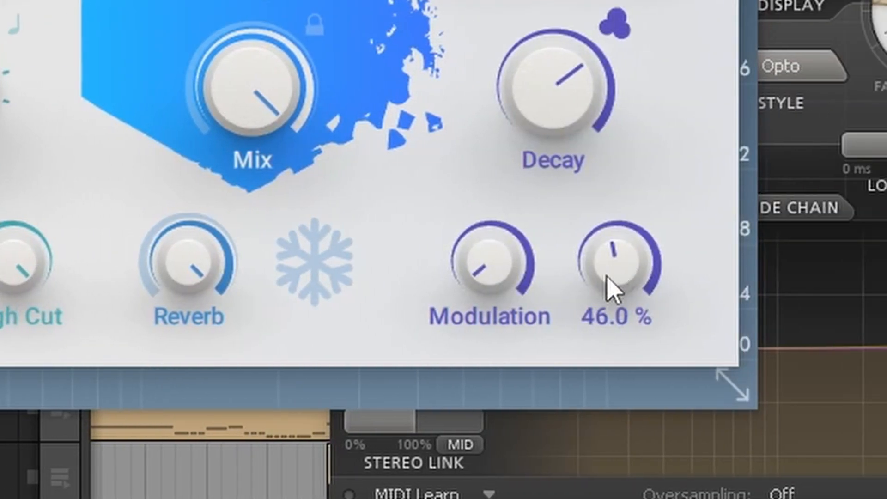
mouse_move(605, 150)
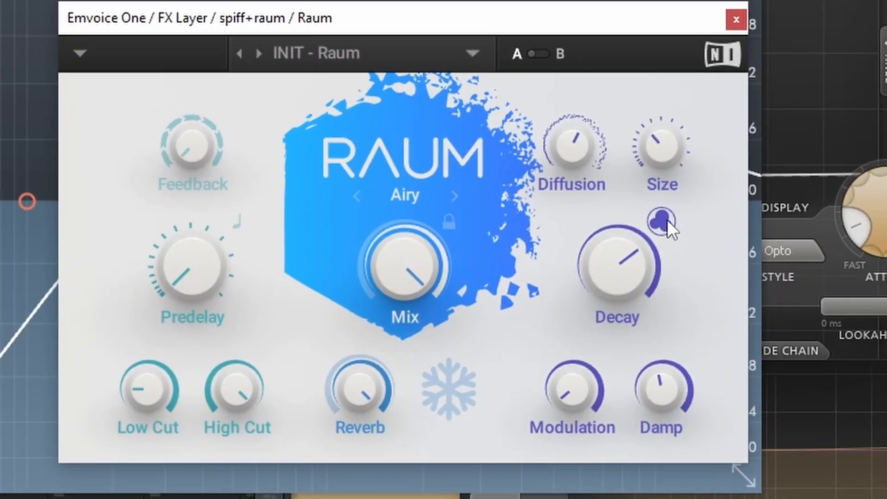
click(654, 230)
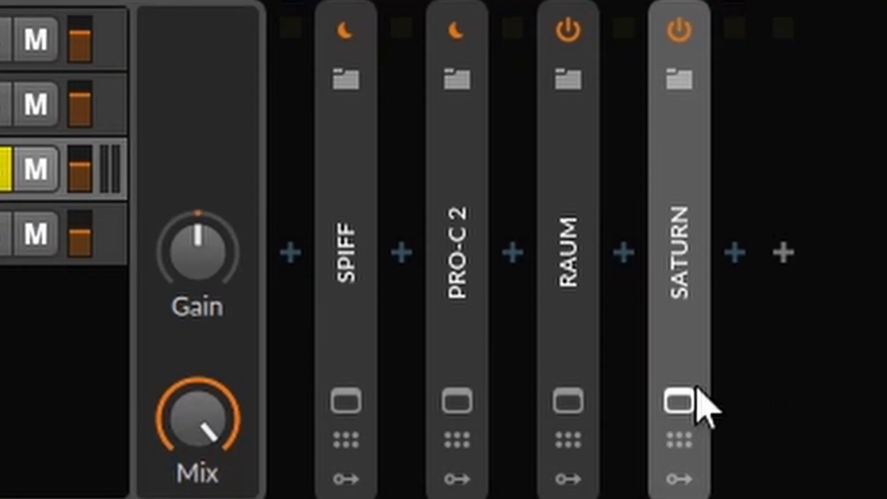
Open the Saturn window in the spiff+raum layer and select the side band to show its Warm Tube settings
click(693, 398)
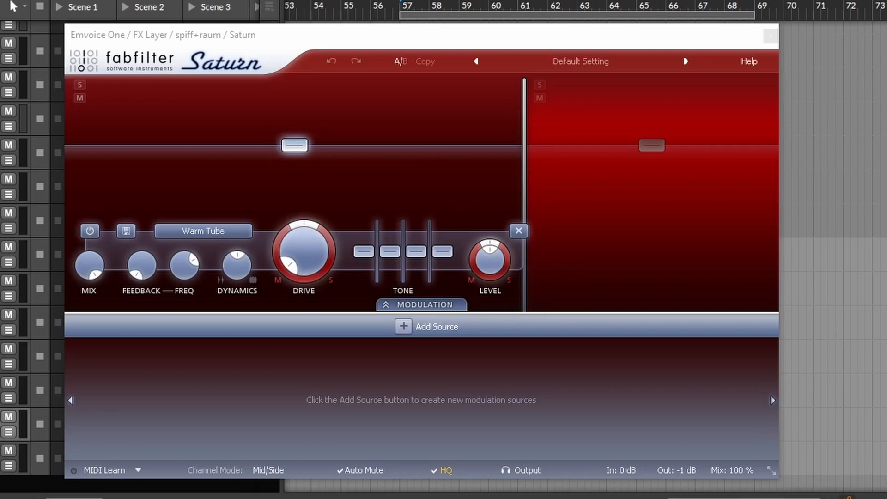
click(651, 146)
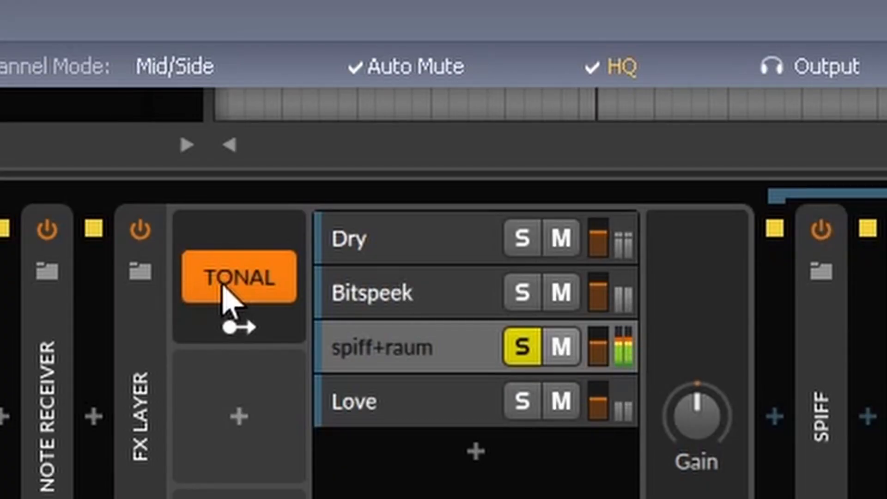
Compare the playing vocal through the spiff+raum layer with TONAL off and on, leaving it on
click(223, 287)
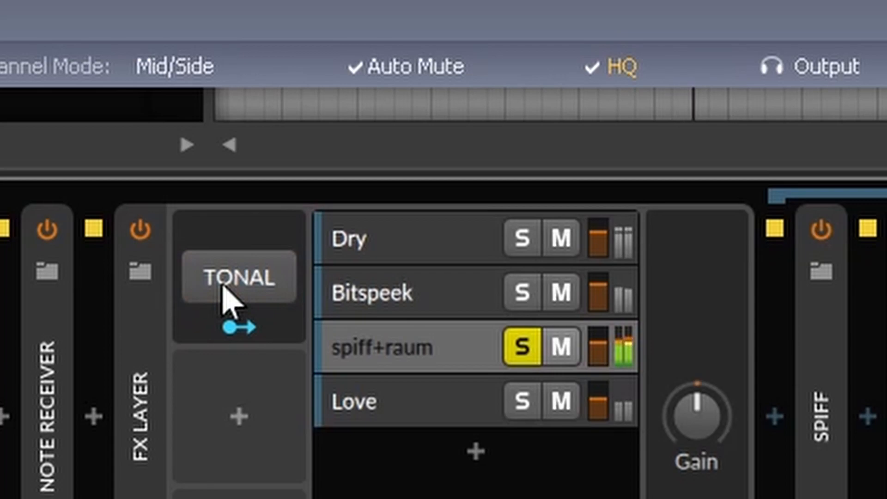
click(223, 287)
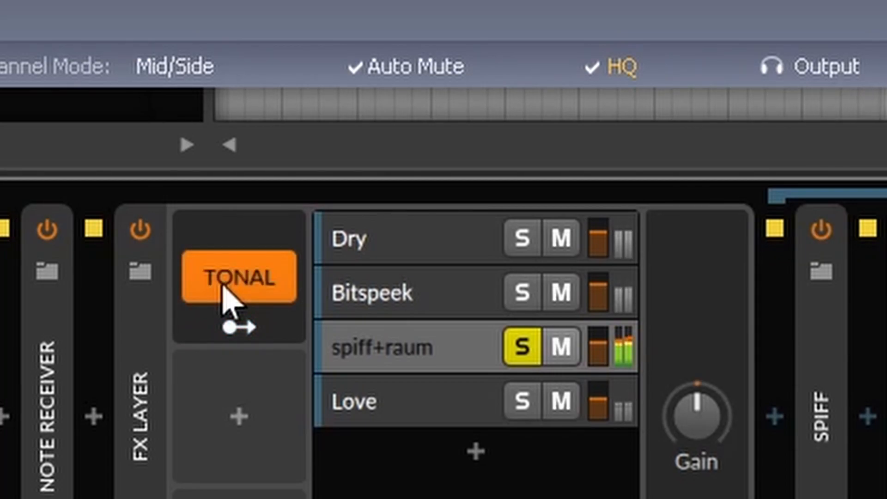
click(223, 287)
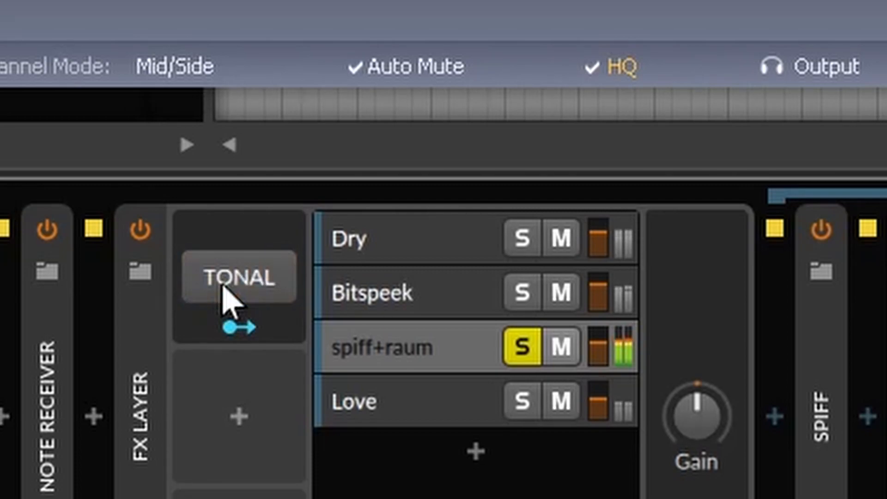
click(223, 287)
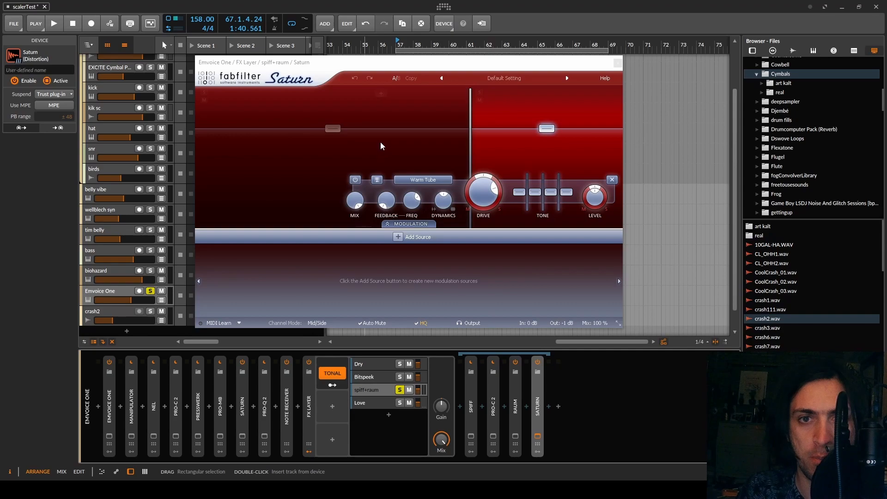
Close the Saturn window, clear the spiff+raum solo and audition the complete FX Layer on the vocal
click(618, 62)
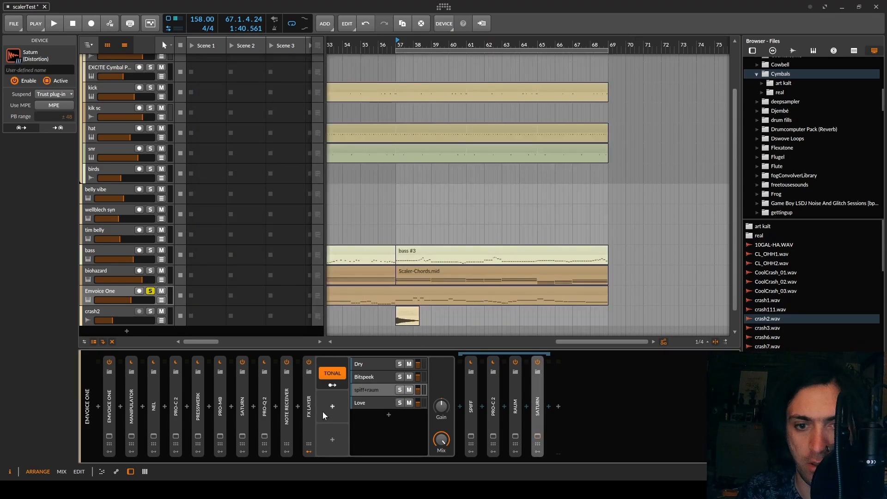
click(308, 411)
click(374, 363)
click(306, 398)
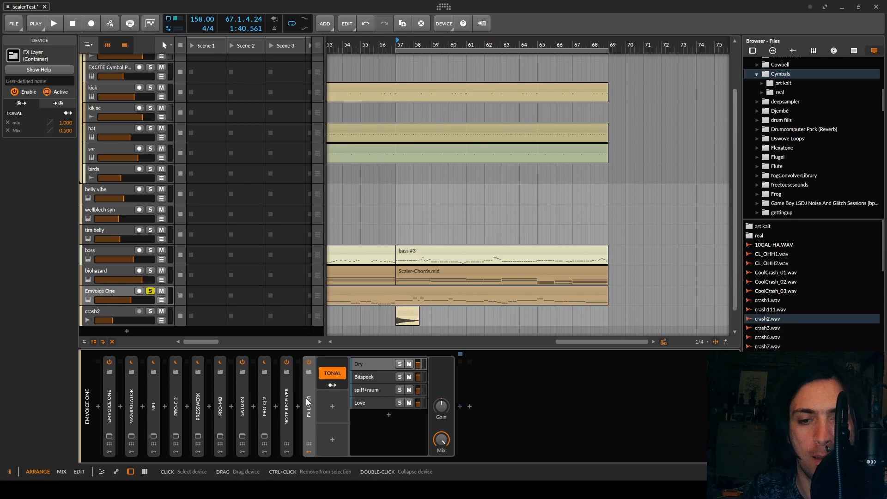
key(space)
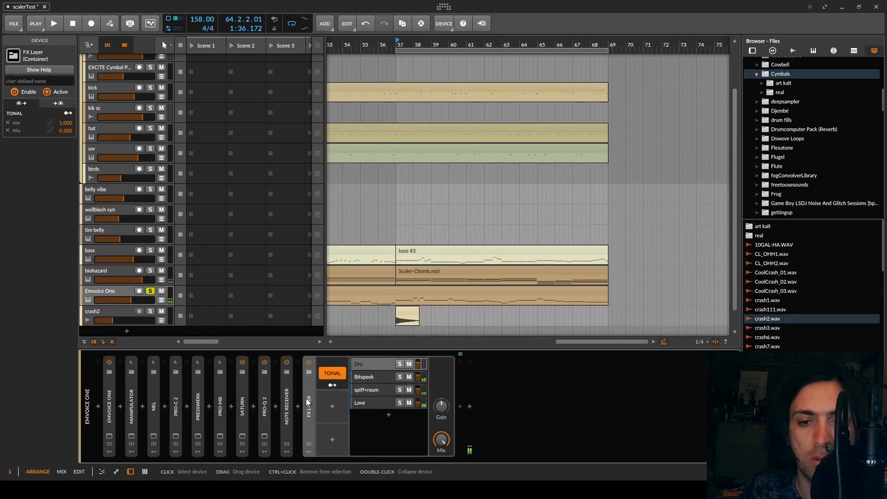
Review the device chains of the Bitspeek, Love, spiff+raum and Dry layers one after another
click(368, 377)
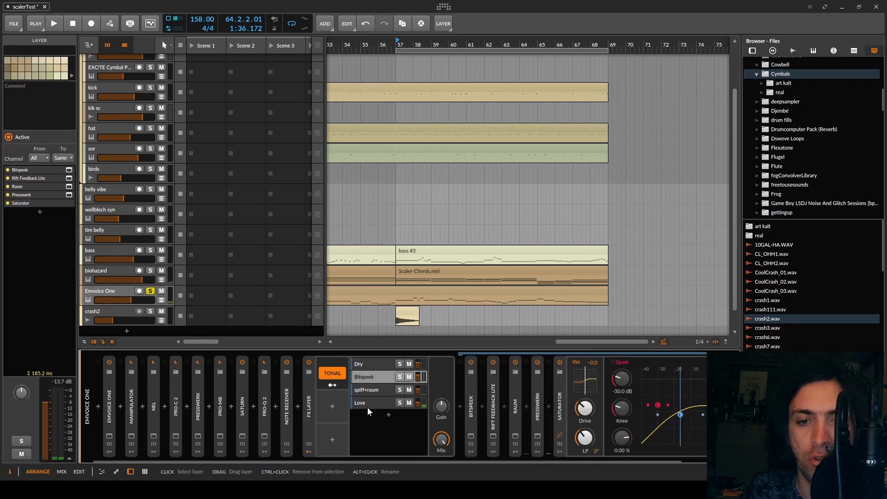
click(367, 406)
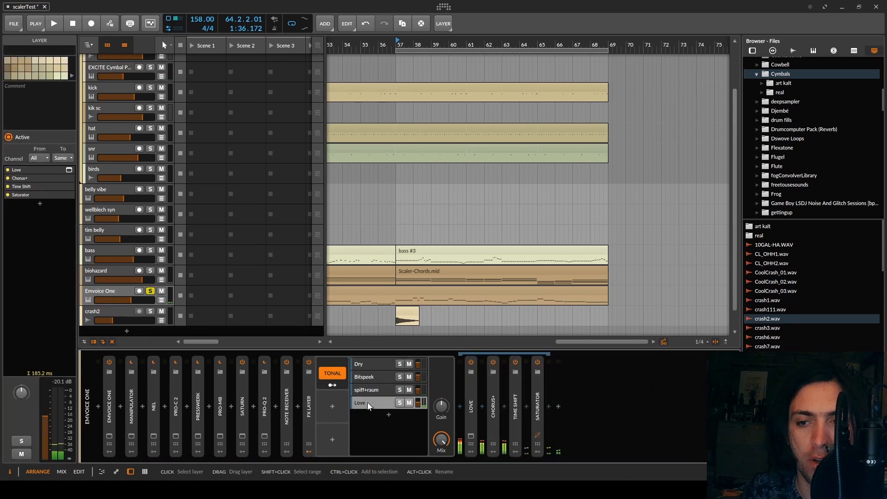
click(378, 378)
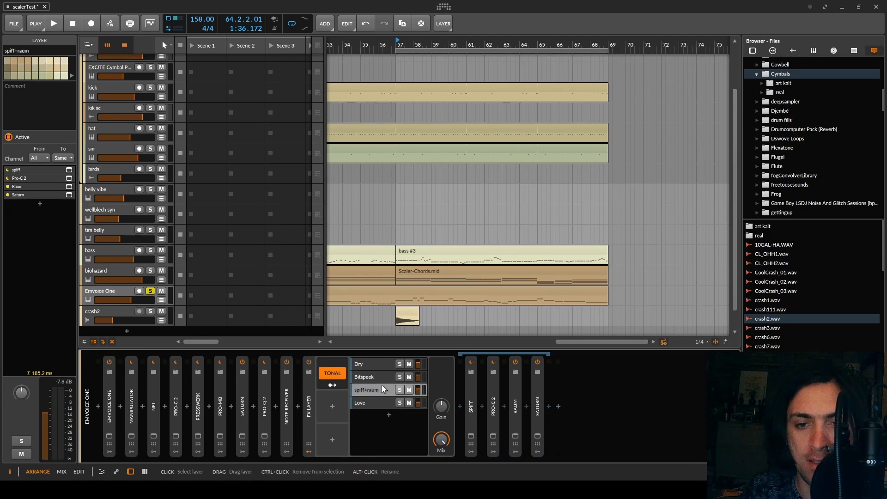
click(384, 365)
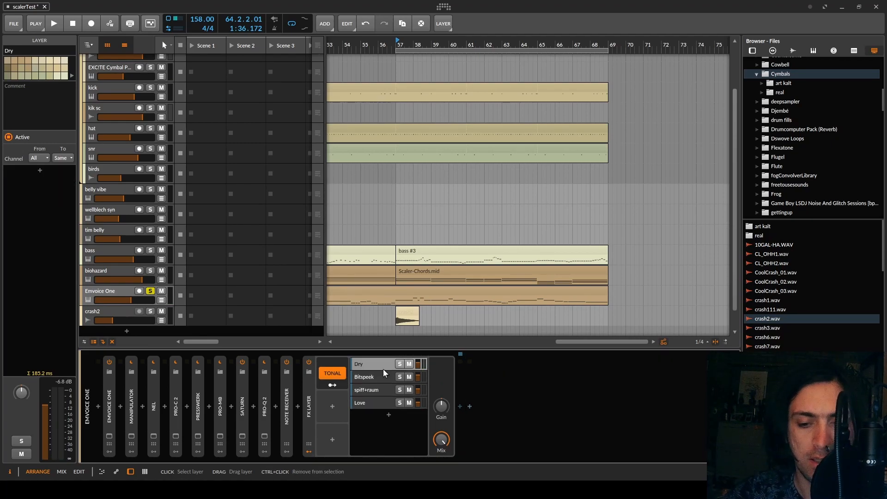